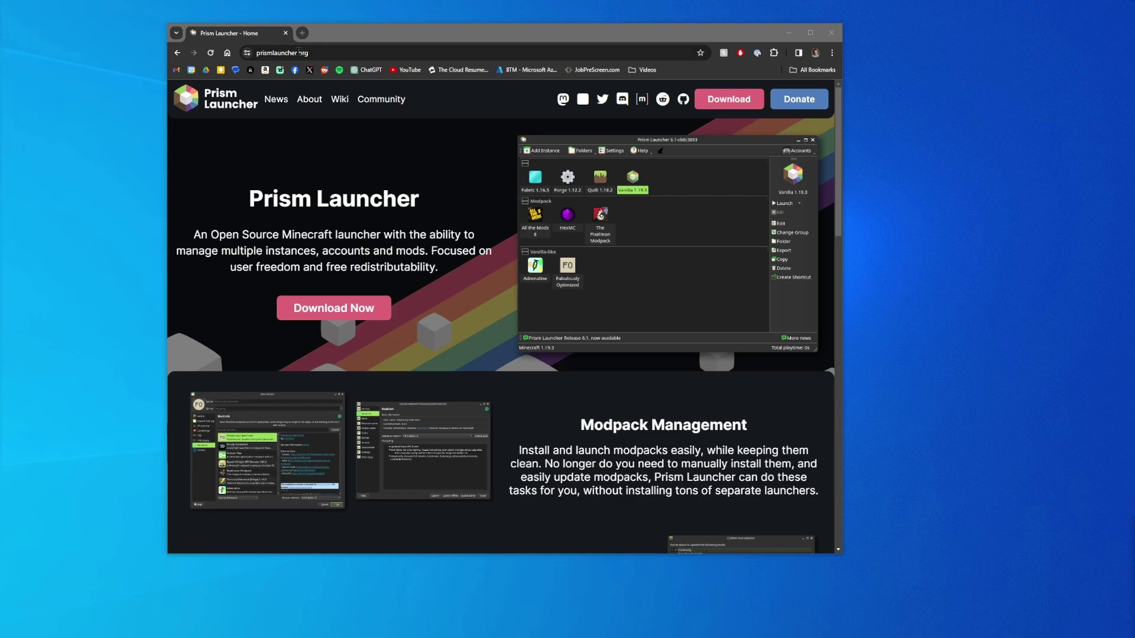
left_click(729, 99)
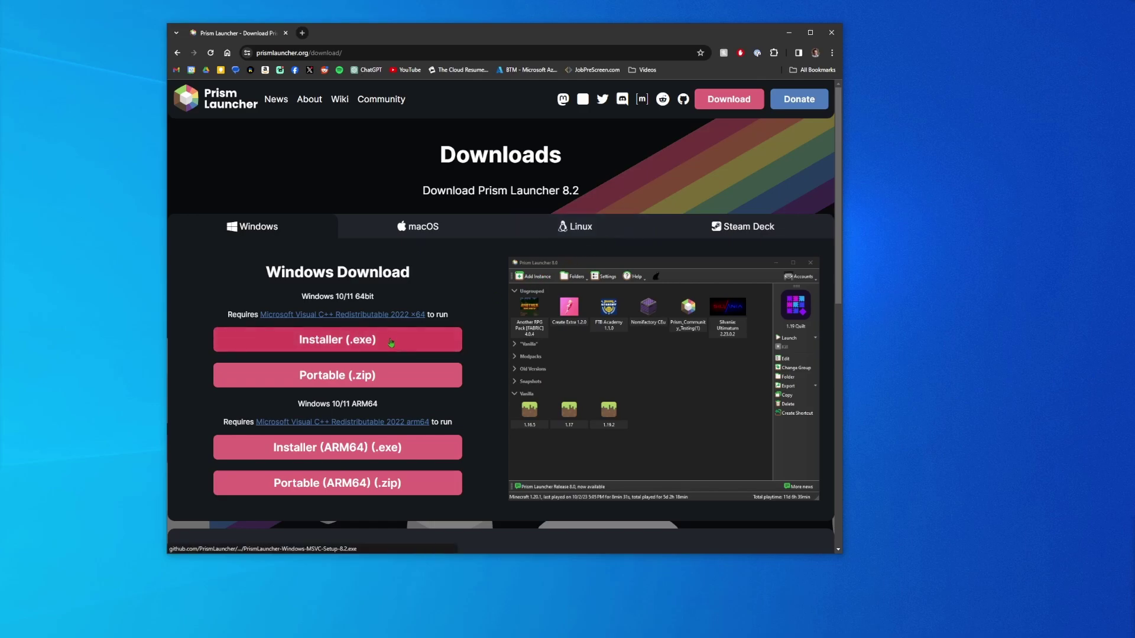
left_click(426, 339)
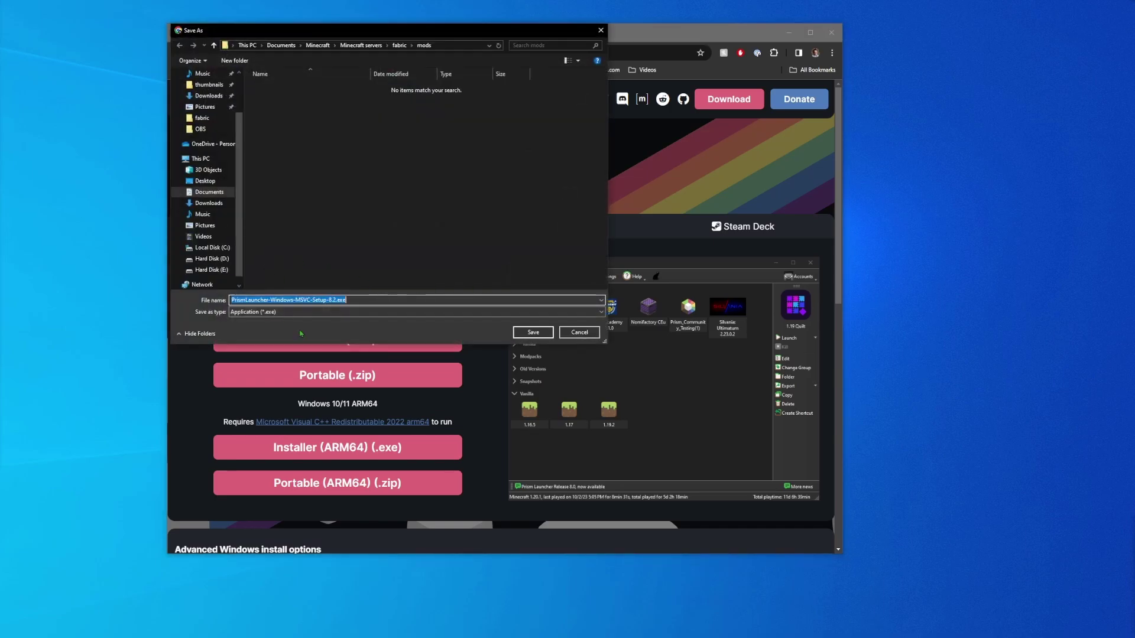
left_click(580, 332)
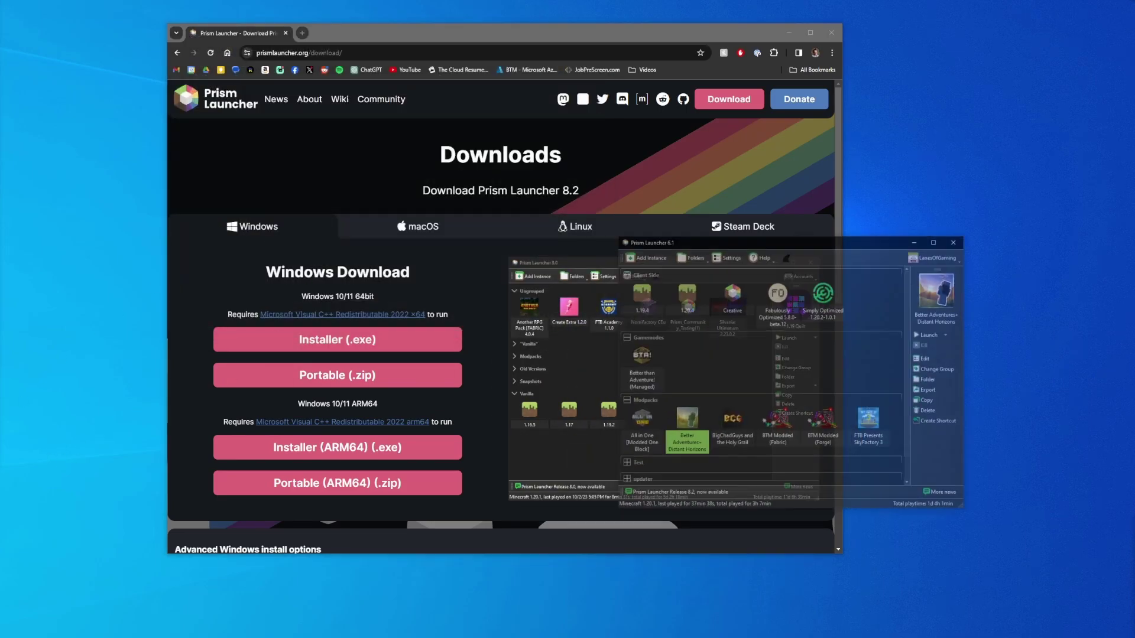
Move the Prism Launcher window into place over the browser.
left_click_drag(817, 210, 519, 148)
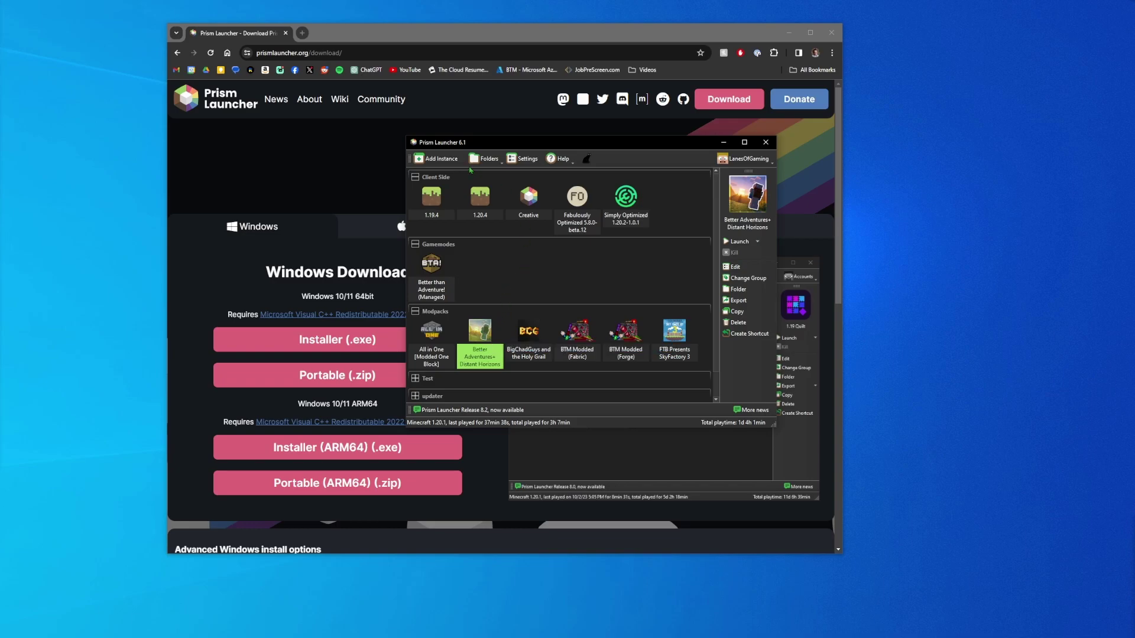
Start a new instance and browse modpacks from CurseForge.
left_click(446, 160)
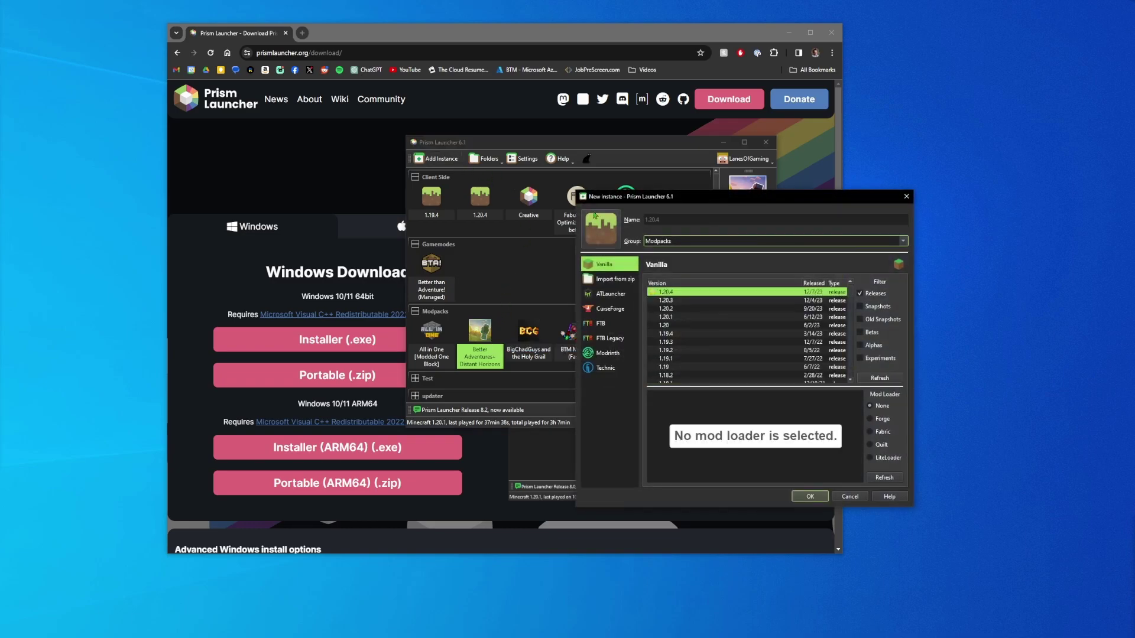
mouse_move(648, 201)
left_mouse_down()
mouse_move(477, 151)
mouse_move(462, 158)
mouse_move(467, 141)
mouse_move(476, 152)
mouse_move(615, 141)
mouse_move(549, 156)
mouse_move(569, 160)
left_mouse_up()
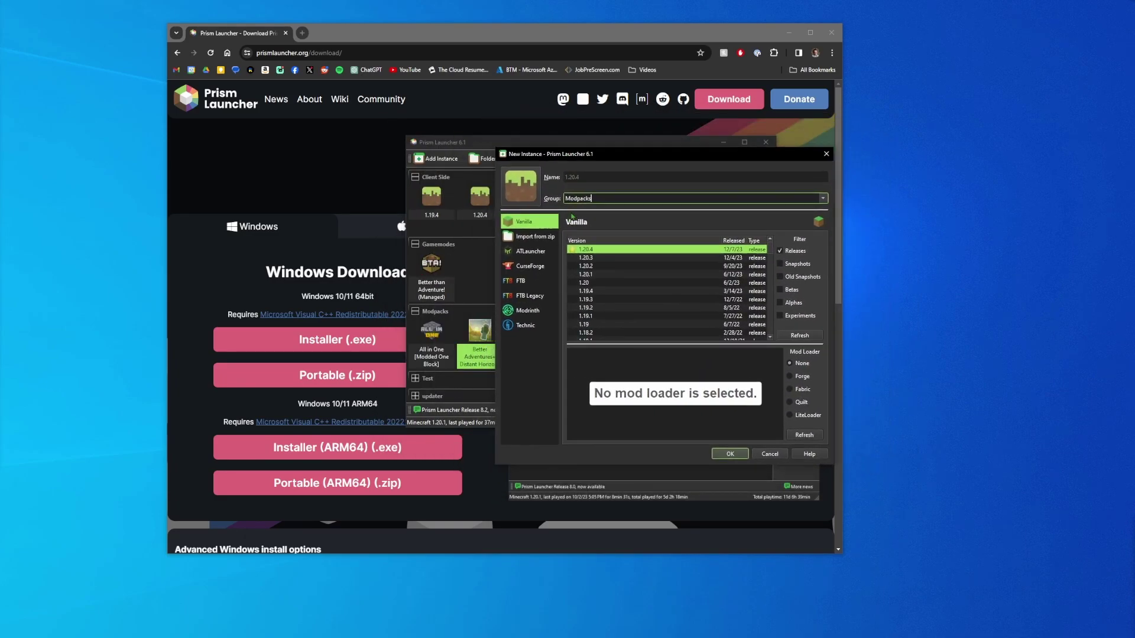
left_click(528, 267)
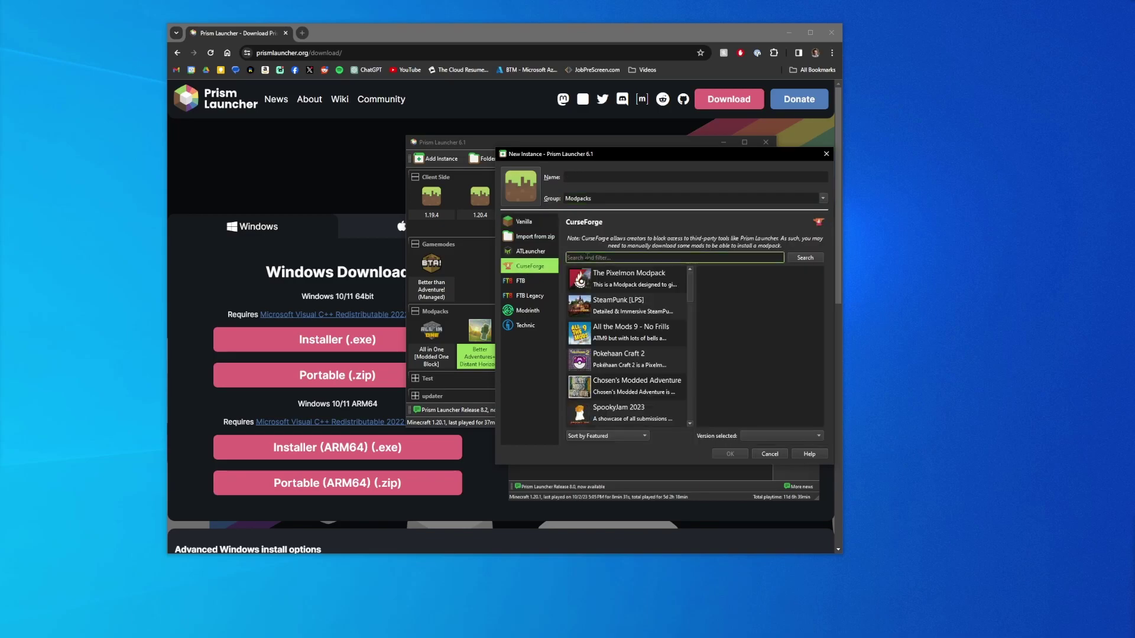
Search 'better adventure' and pick Better Adventures+, keeping version v1.15.
type("adv")
key("BackSpace")
key("BackSpace")
key("BackSpace")
type("better adventure")
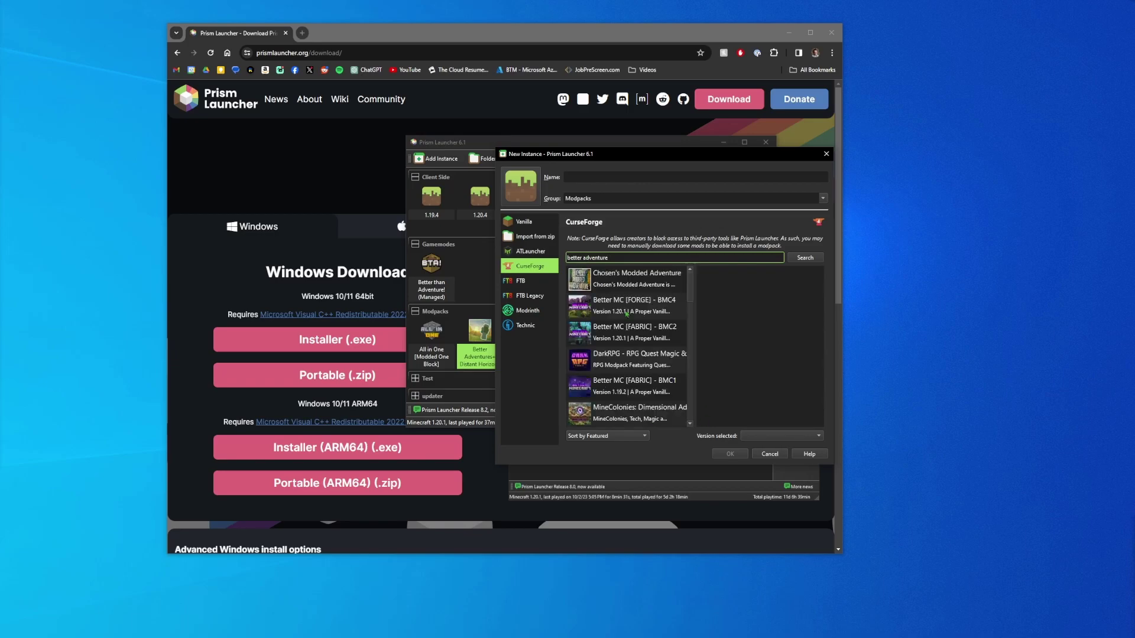
left_click_drag(692, 289, 694, 314)
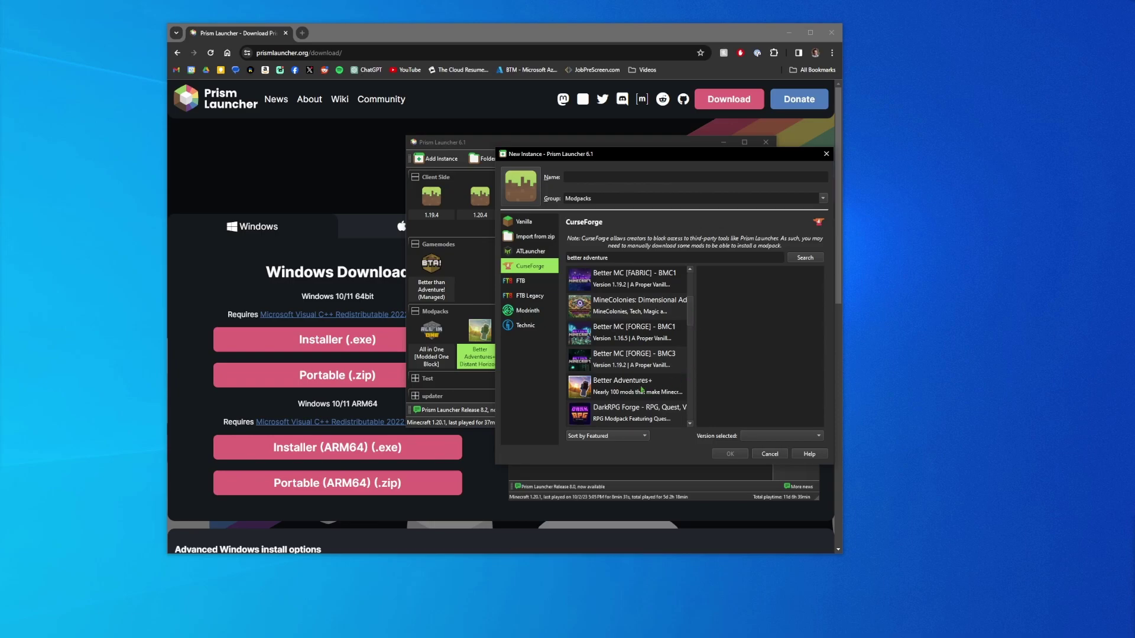
left_click(615, 389)
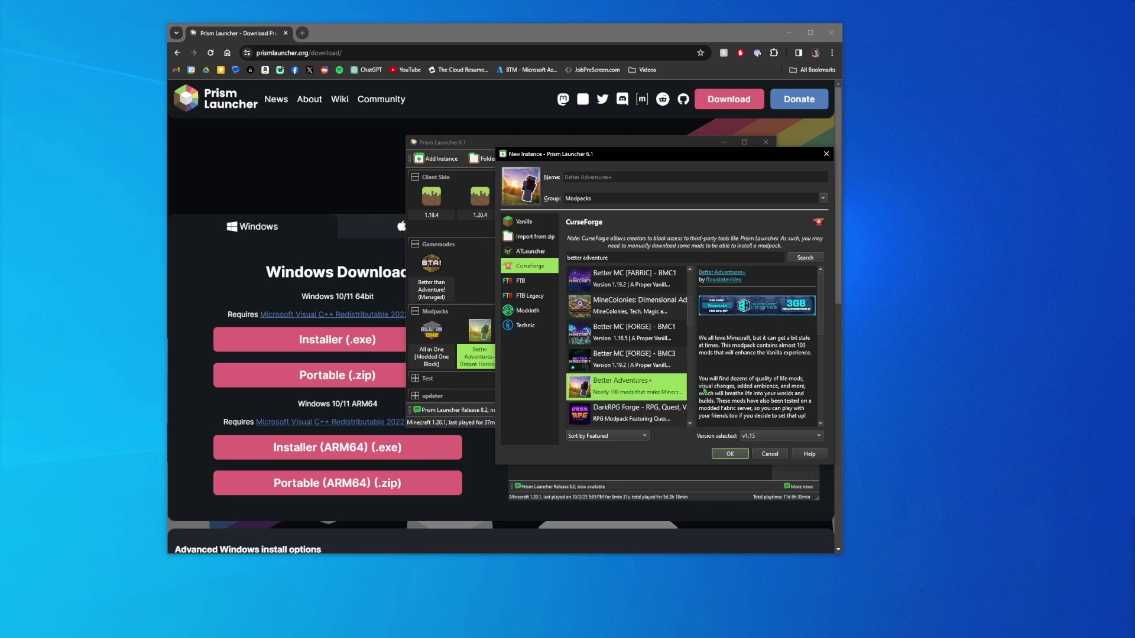
left_click(754, 441)
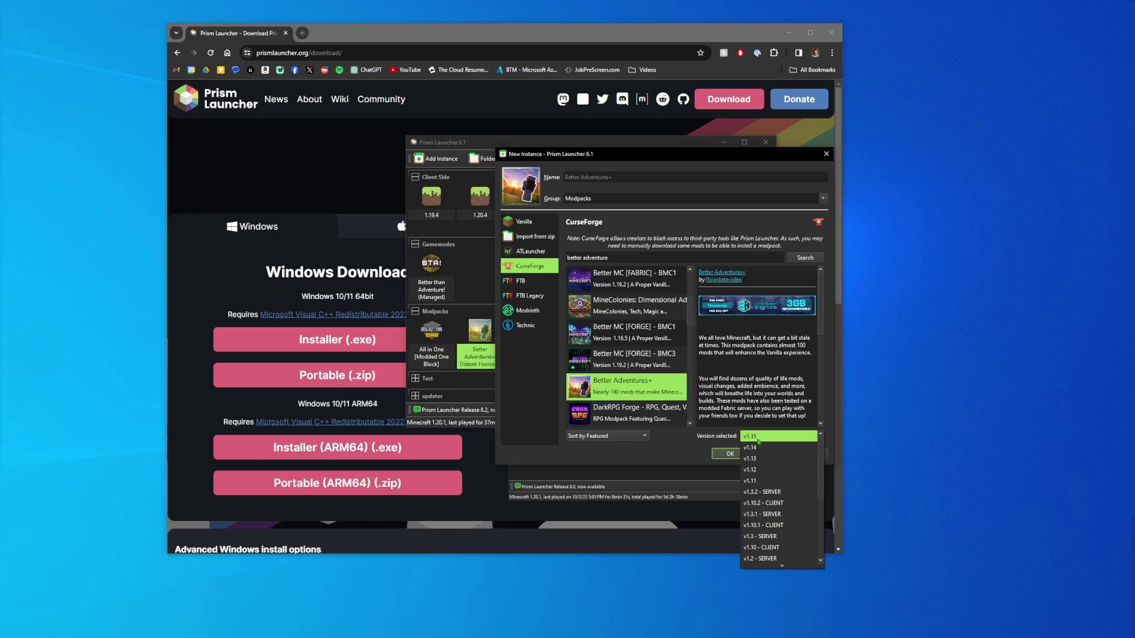
left_click(758, 446)
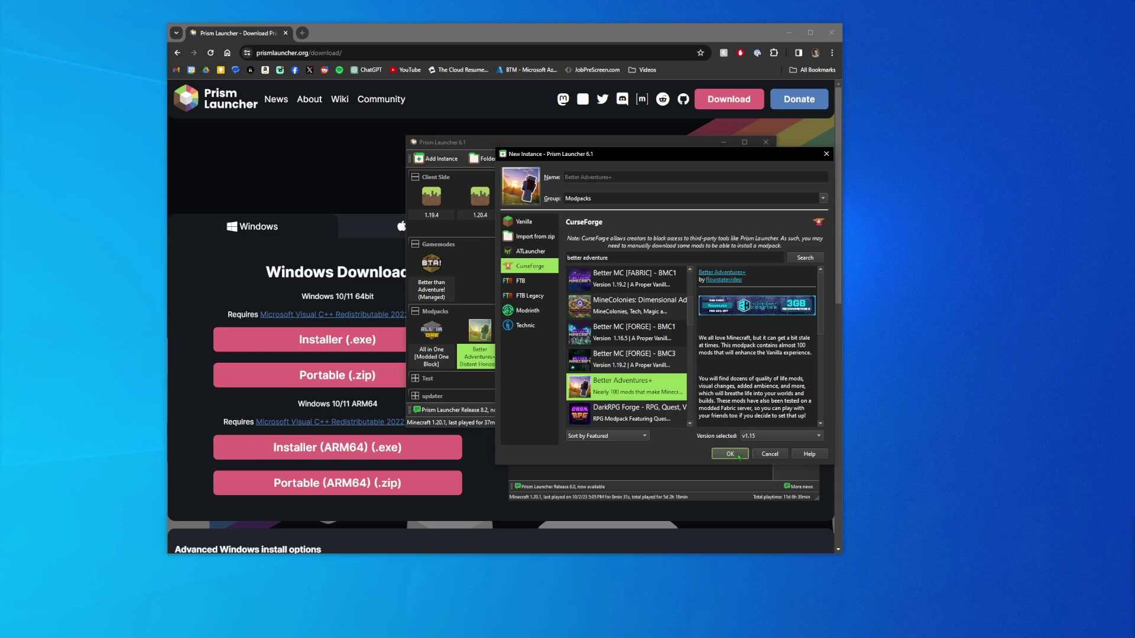
Confirm the instance with OK, then choose Open Missing in the Blocked mods found dialog.
left_click(739, 456)
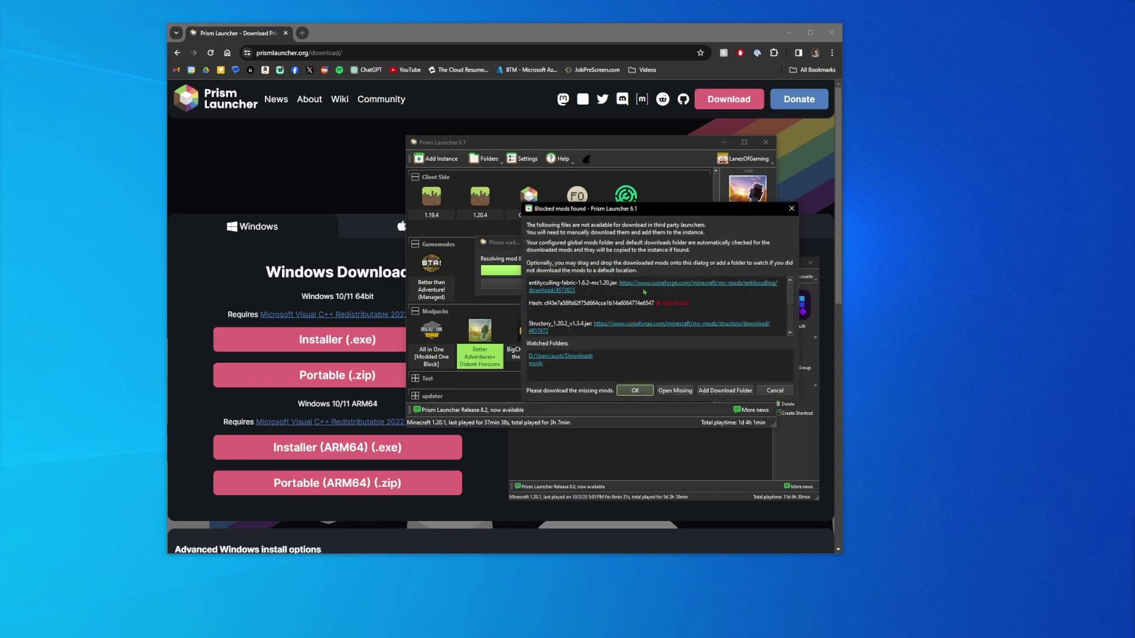
mouse_move(790, 303)
left_mouse_down()
mouse_move(793, 332)
mouse_move(782, 300)
left_mouse_up()
left_click(675, 391)
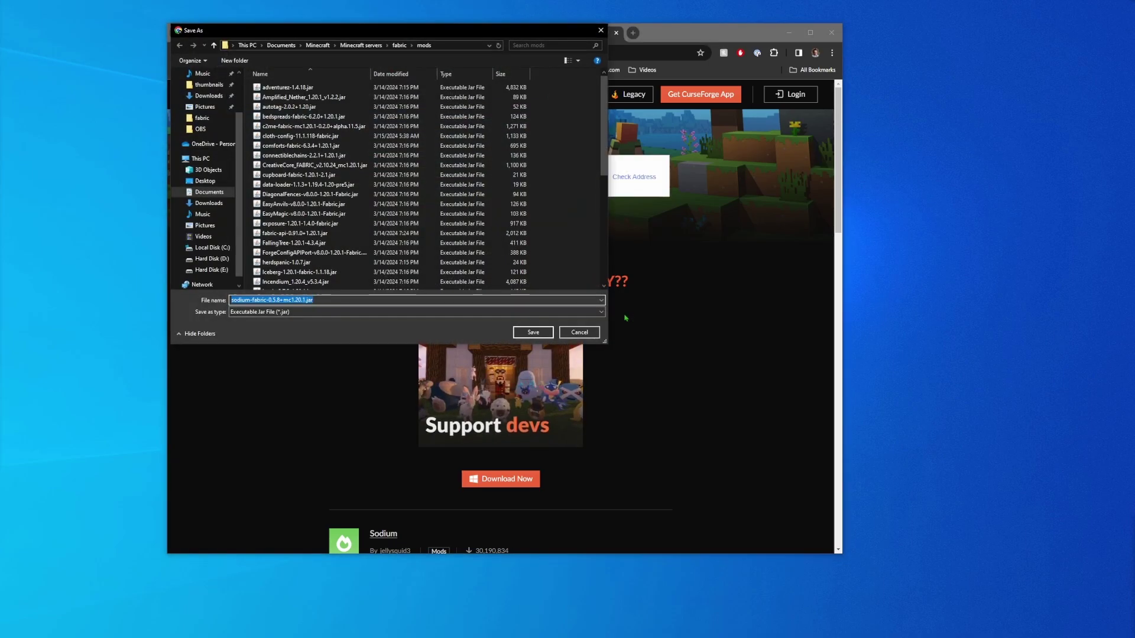
Save sodium-fabric-0.5.8+mc1.20.1.jar, then the Structory and Entity Culling jars, into Downloads.
left_click(213, 96)
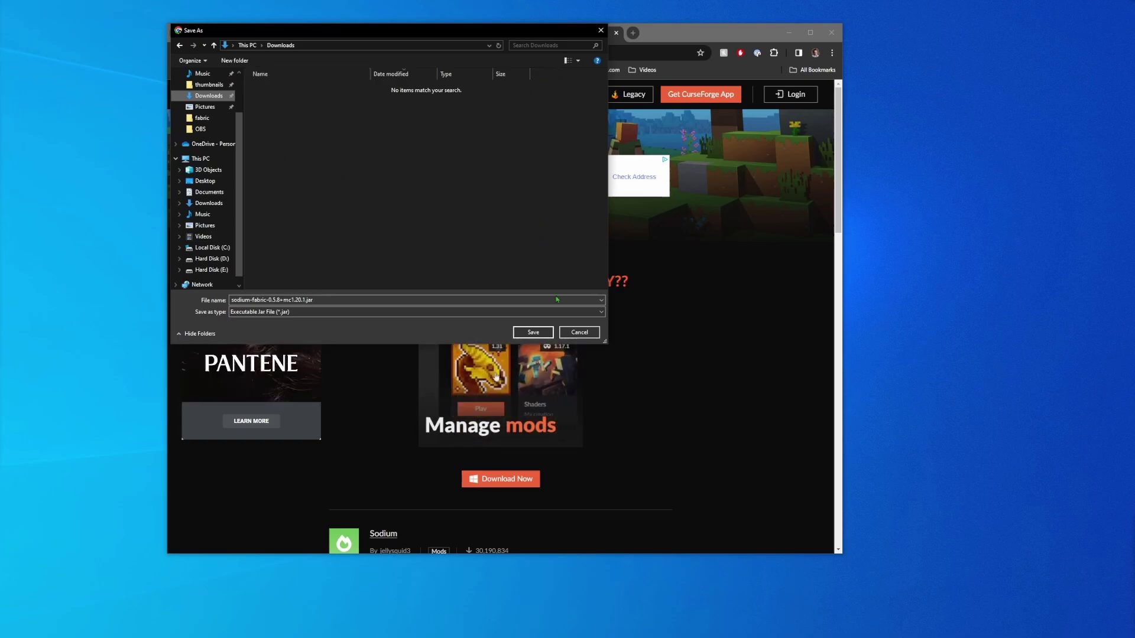
left_click(533, 333)
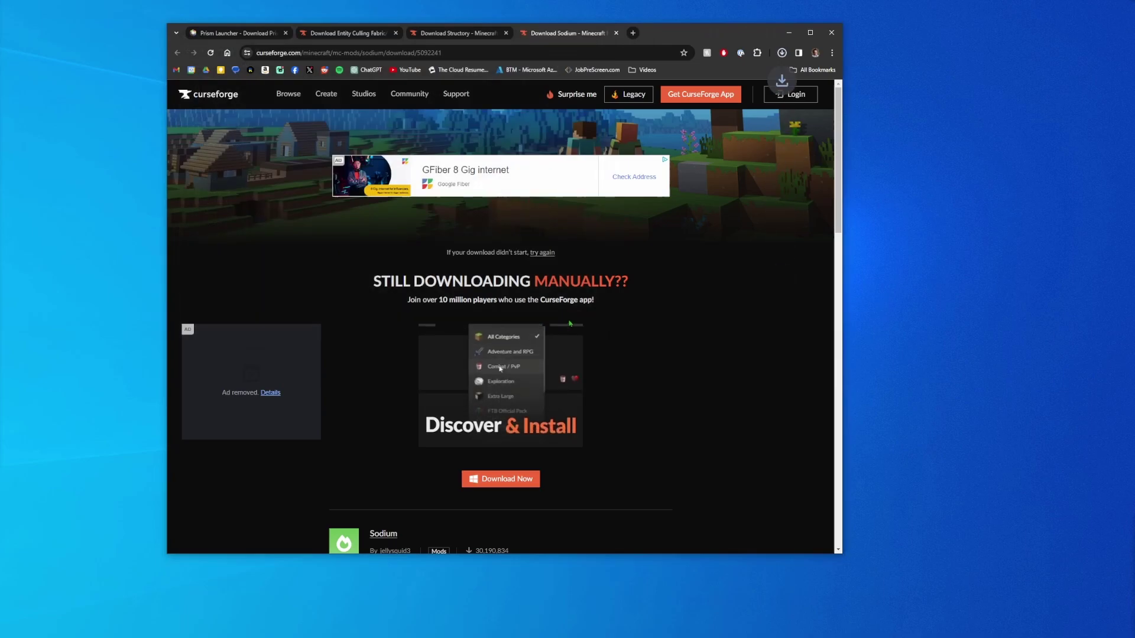
left_click(473, 35)
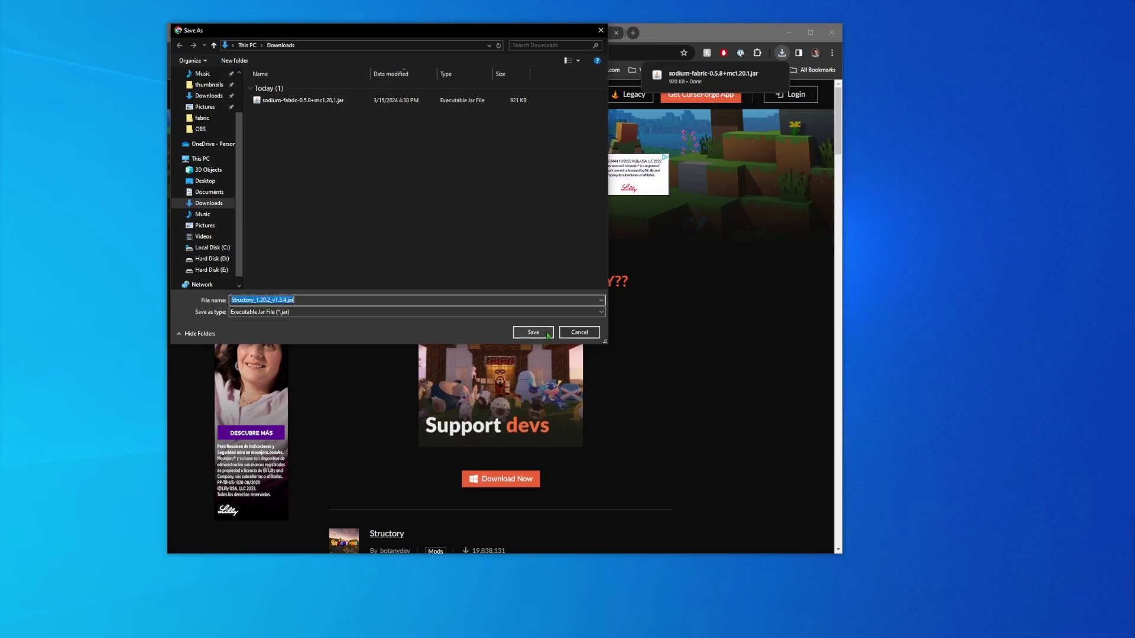
left_click(548, 335)
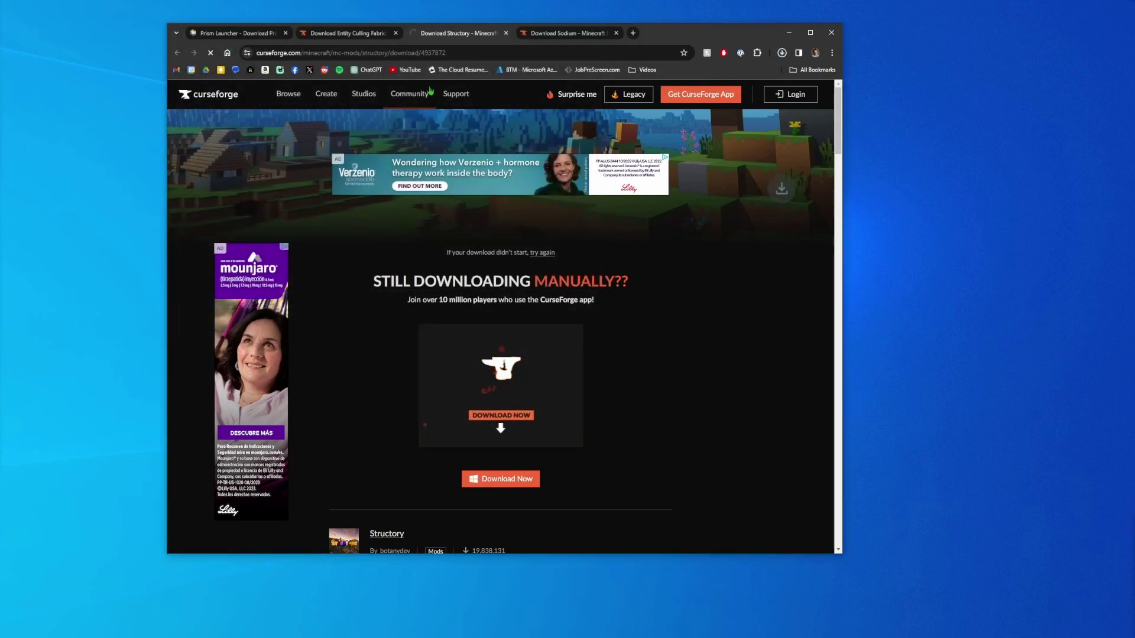
left_click(364, 36)
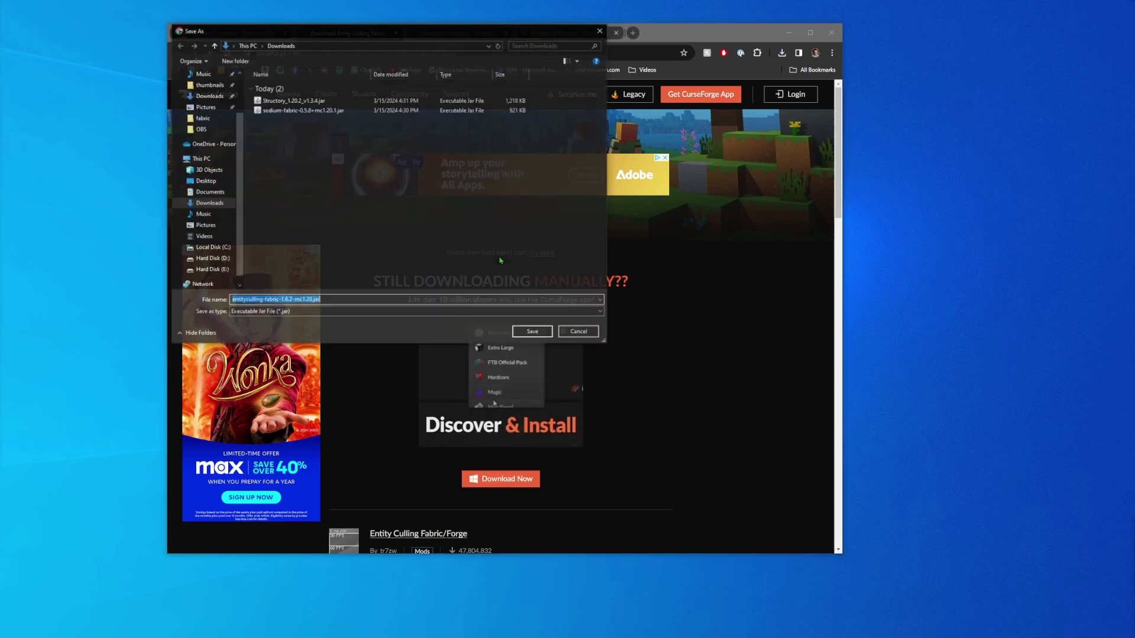
left_click(537, 331)
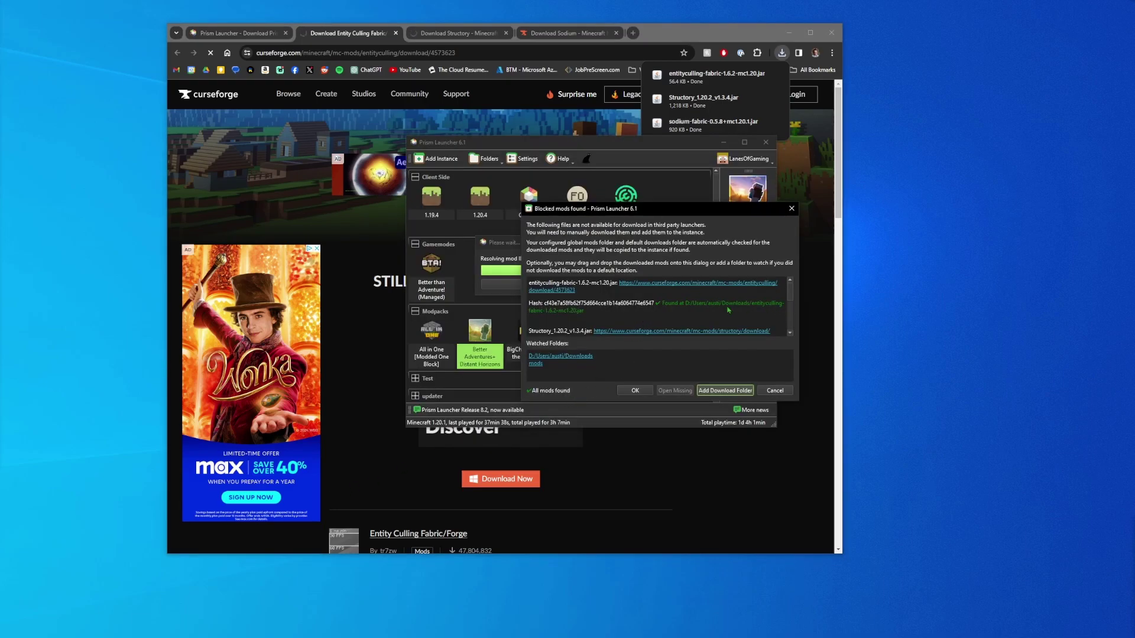
Accept the 'All mods found' blocked-mods dialog so the modpack download continues.
left_click_drag(792, 294, 791, 329)
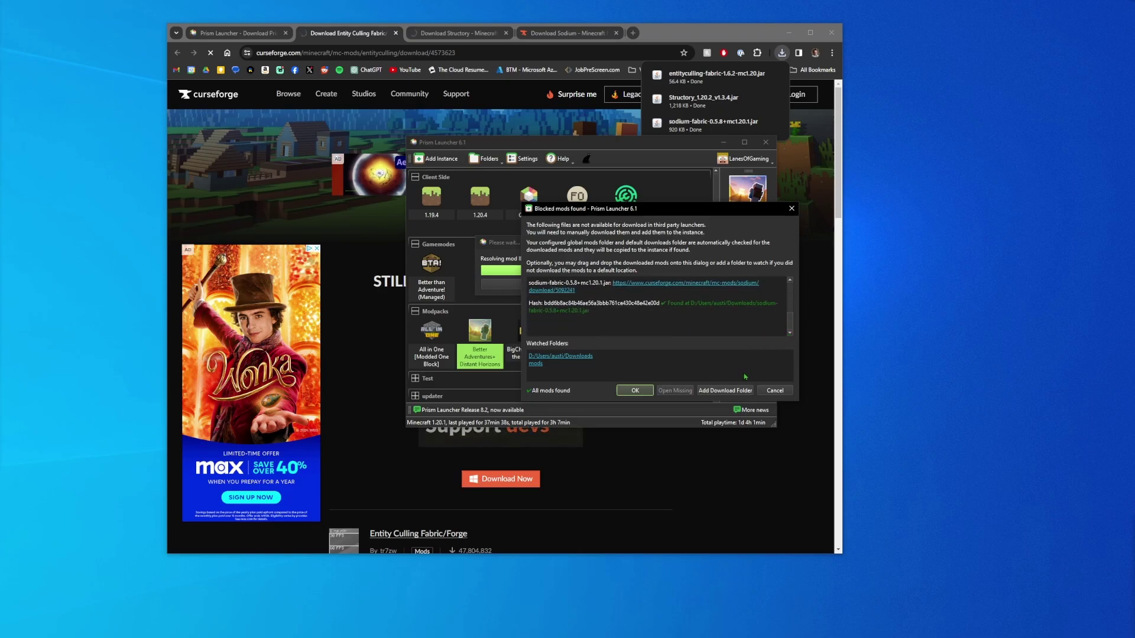
left_click(627, 394)
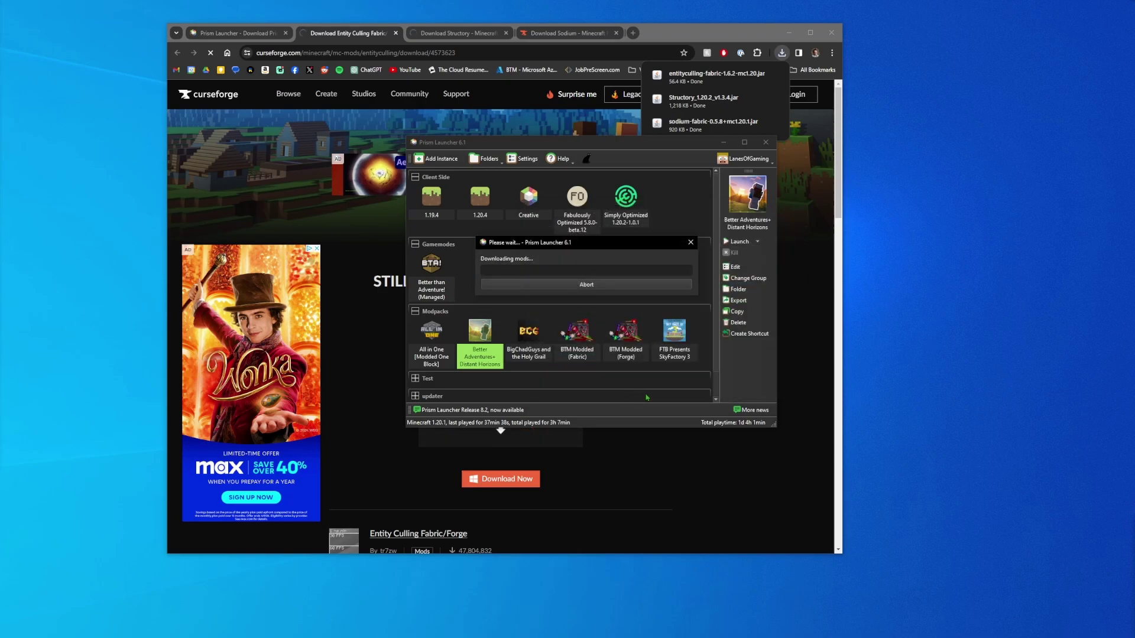